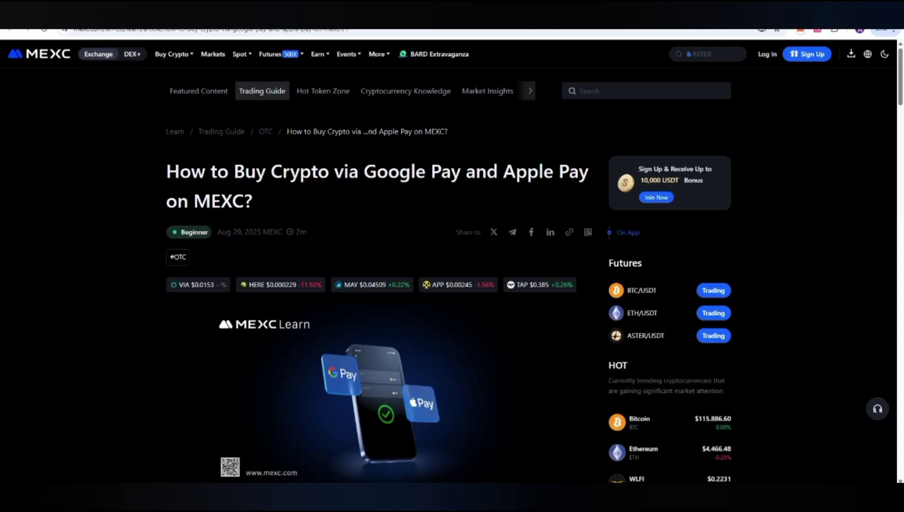
# Highlight and then deselect part of the Google Pay buying guide's title.
pyautogui.moveTo(228, 171); pyautogui.dragTo(388, 171)
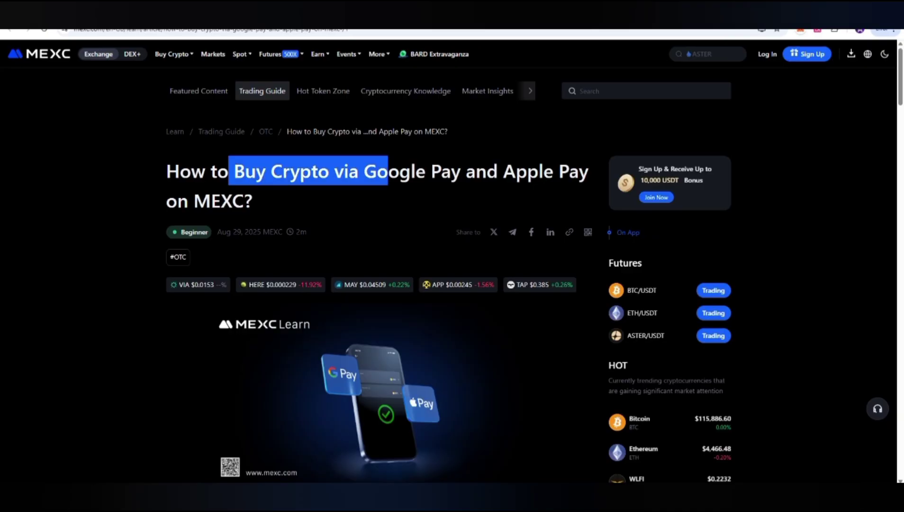
pyautogui.click(387, 171)
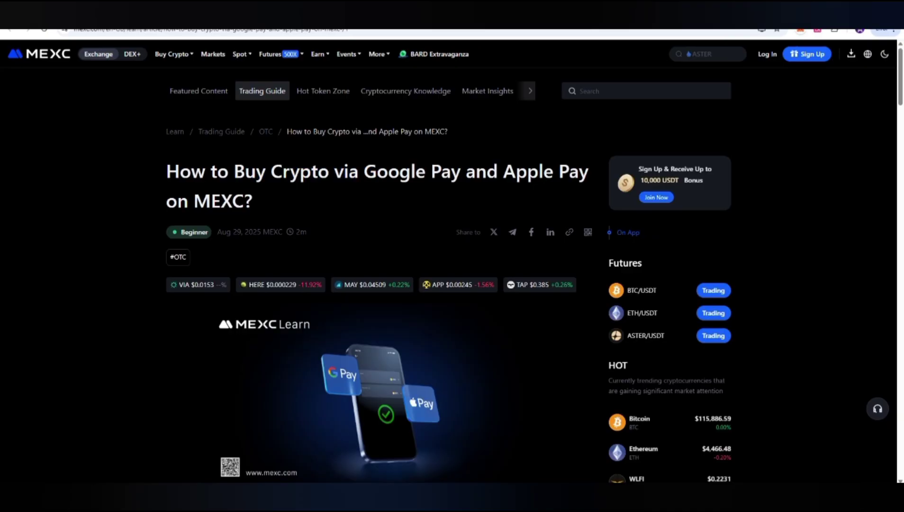
pyautogui.scroll(-3, 452, 282)
pyautogui.scroll(-4, 452, 283)
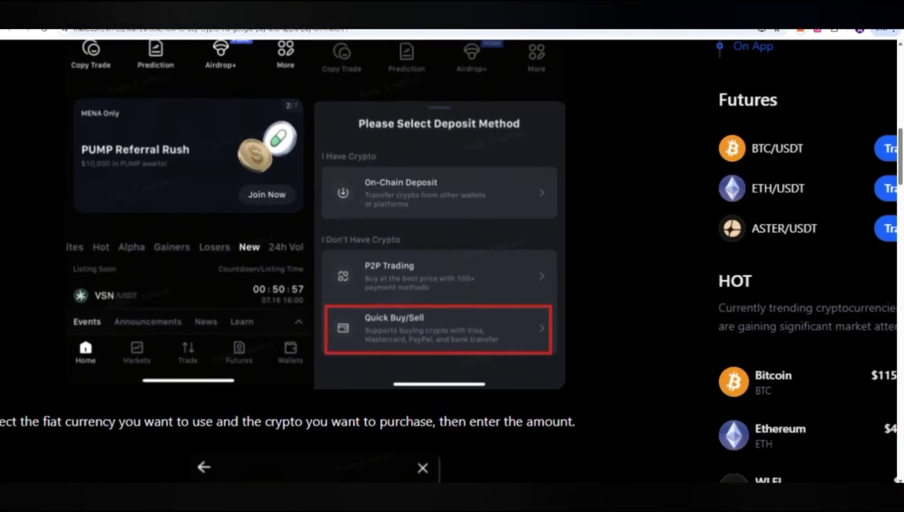
pyautogui.scroll(-3, 452, 283)
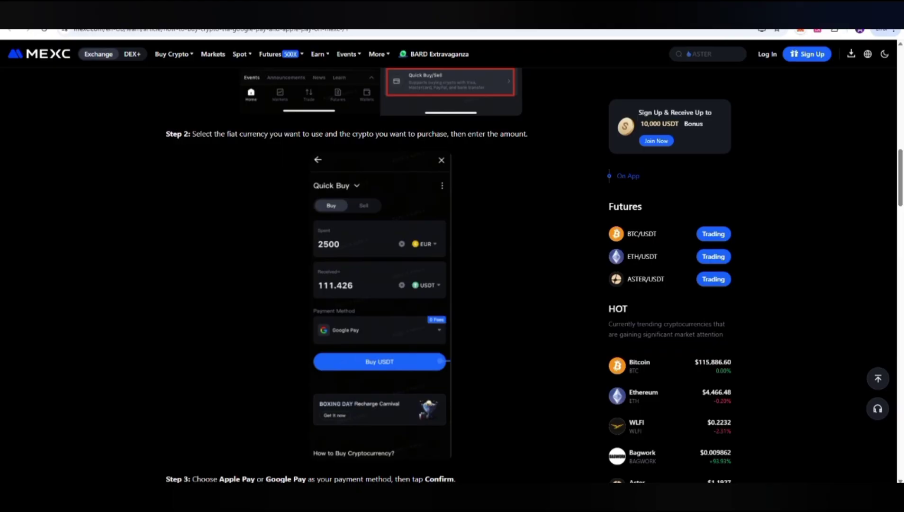
pyautogui.scroll(-1, 381, 283)
pyautogui.scroll(-1, 382, 283)
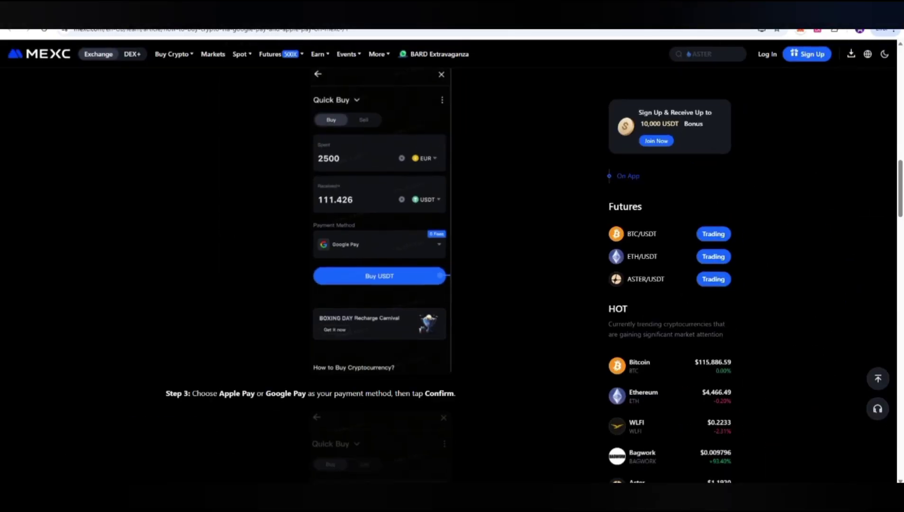
pyautogui.scroll(-3, 381, 283)
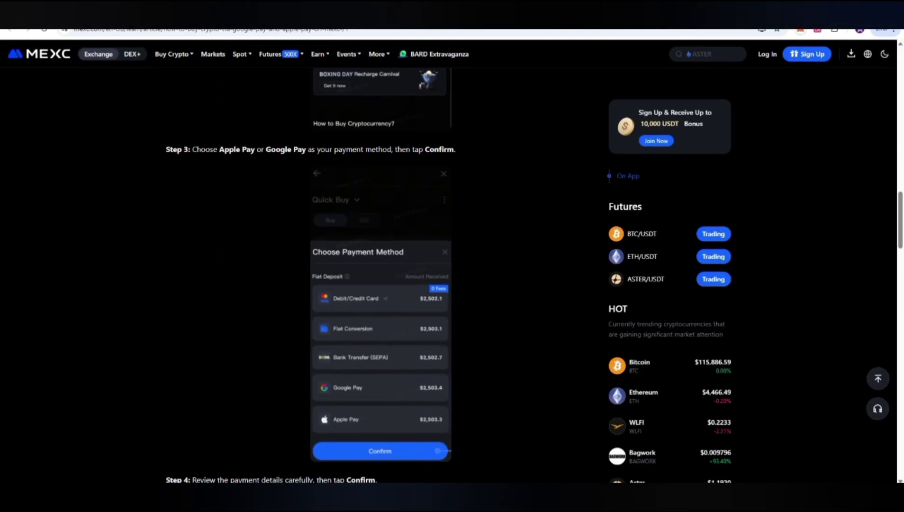
pyautogui.scroll(-1, 382, 283)
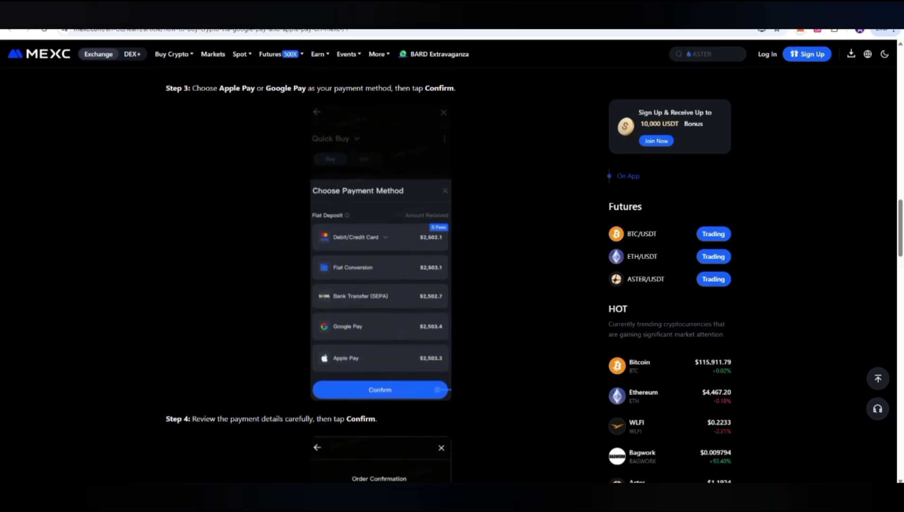
pyautogui.scroll(-3, 382, 283)
pyautogui.scroll(-2, 381, 283)
pyautogui.scroll(-1, 381, 282)
pyautogui.scroll(-3, 381, 283)
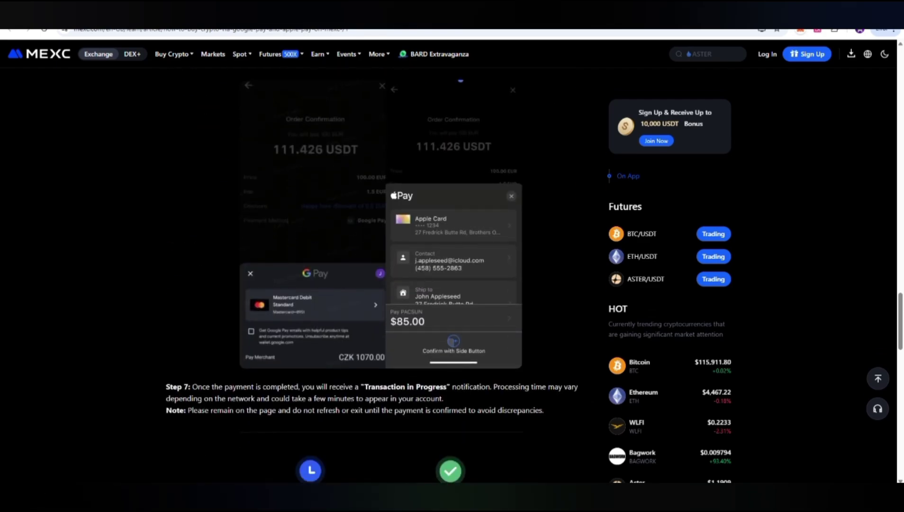
pyautogui.scroll(-3, 382, 282)
pyautogui.scroll(-4, 381, 282)
pyautogui.scroll(-2, 381, 283)
pyautogui.scroll(-1, 381, 283)
pyautogui.scroll(8, 381, 283)
pyautogui.scroll(4, 381, 283)
pyautogui.scroll(5, 381, 282)
pyautogui.scroll(6, 382, 283)
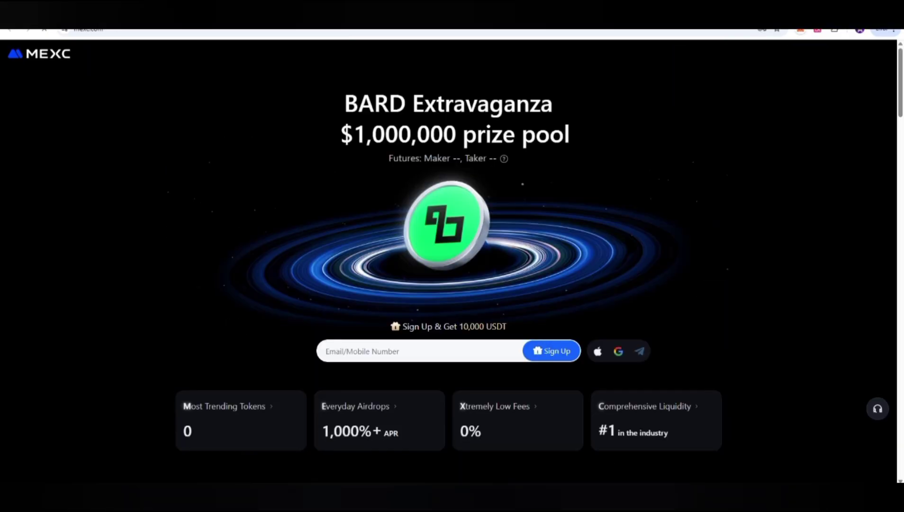
pyautogui.scroll(-5, 452, 283)
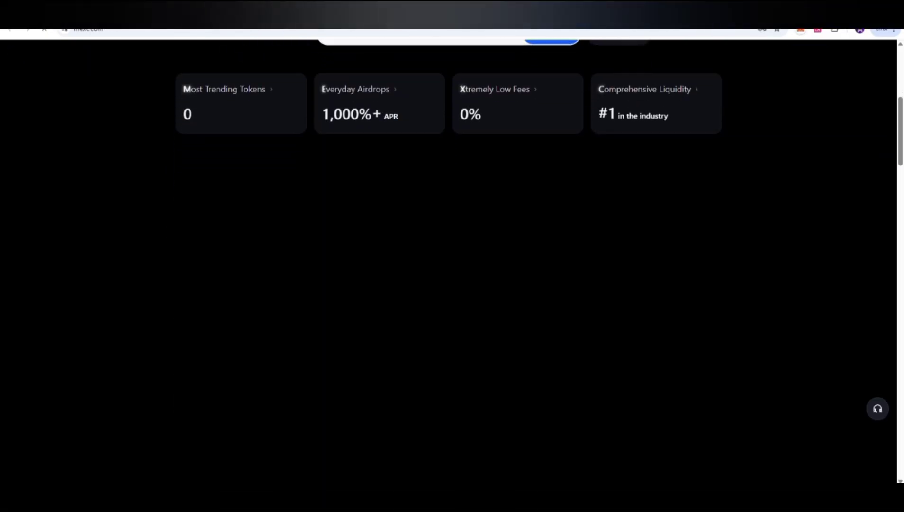
pyautogui.scroll(5, 452, 283)
# Open MEXC's email sign-up form and tick 'Enter Referral Code (Optional)'.
pyautogui.click(551, 350)
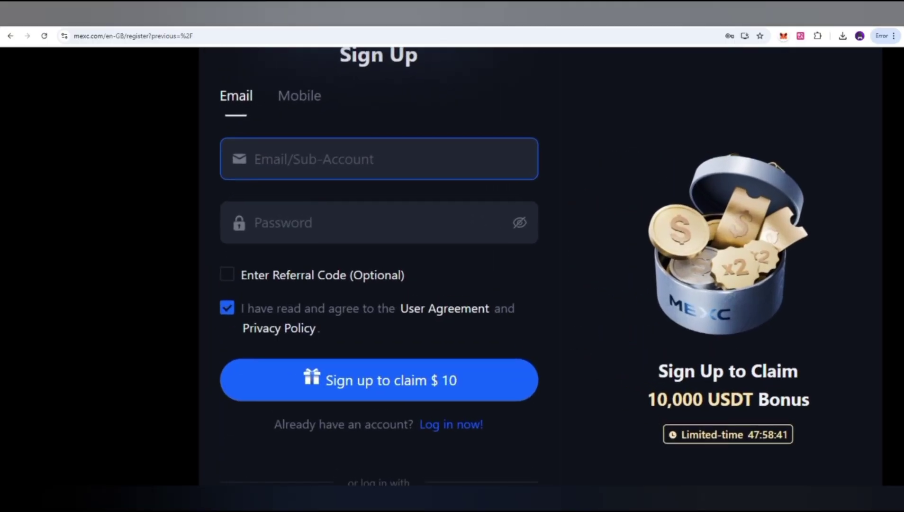
pyautogui.press('Tab')
pyautogui.press('Tab')
pyautogui.press('space')
pyautogui.press('Tab')
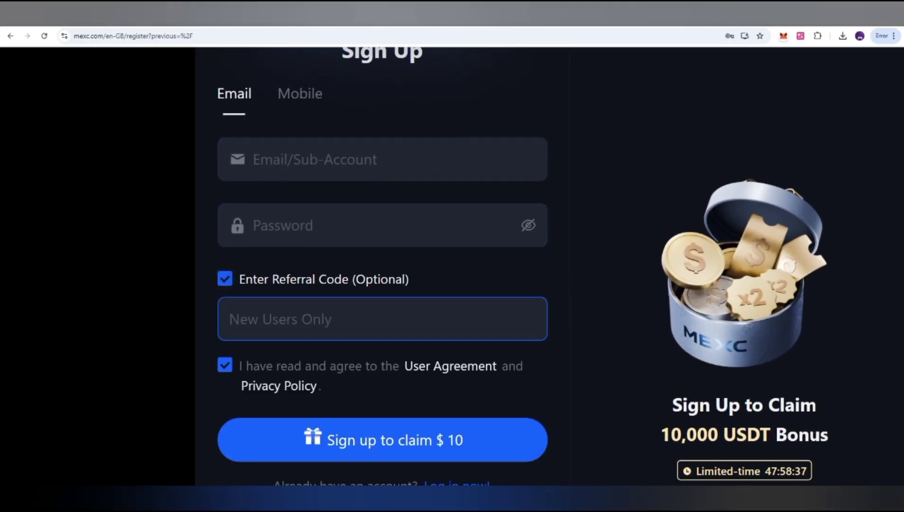
pyautogui.press('Tab')
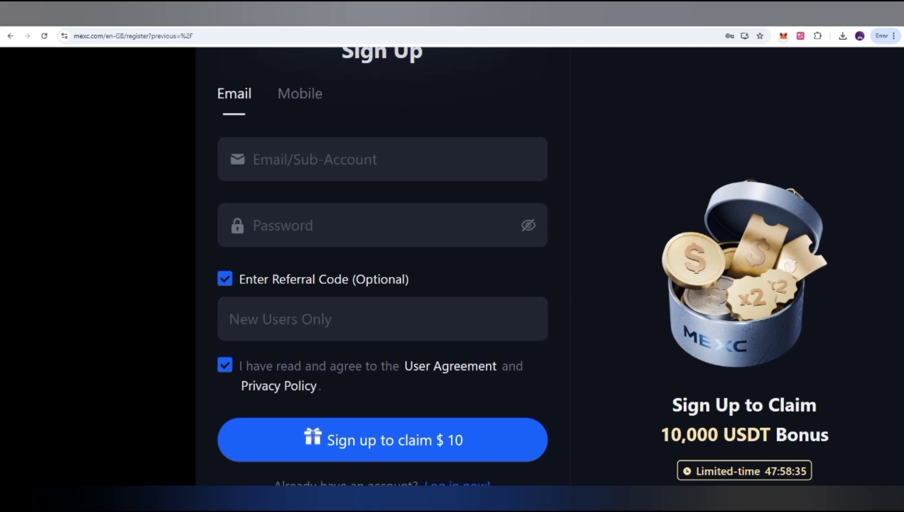
pyautogui.press('Tab')
pyautogui.press('Tab')
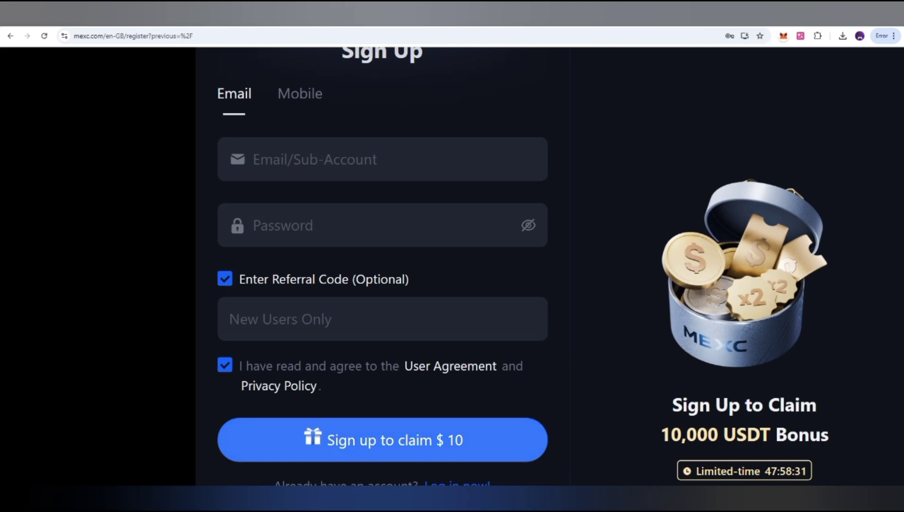
pyautogui.press('Tab')
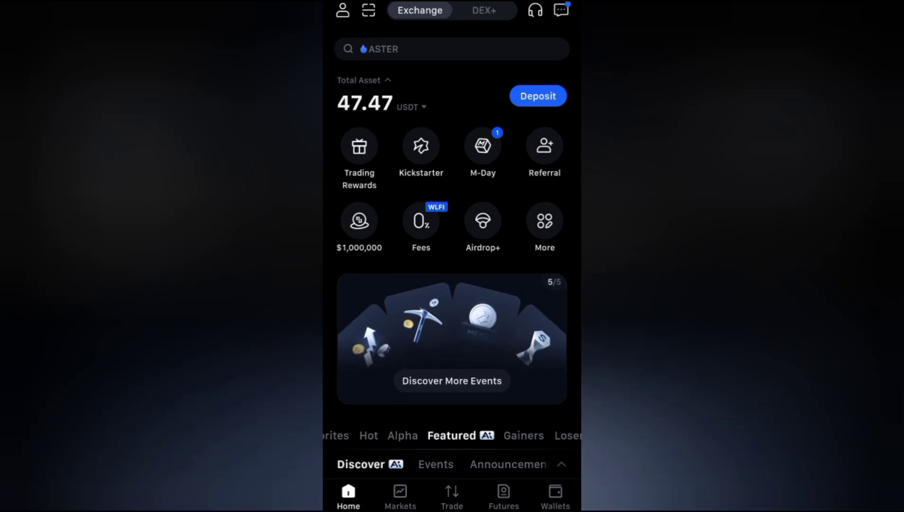
pyautogui.scroll(-3, 514, 251)
pyautogui.scroll(-3, 513, 251)
pyautogui.scroll(6, 452, 283)
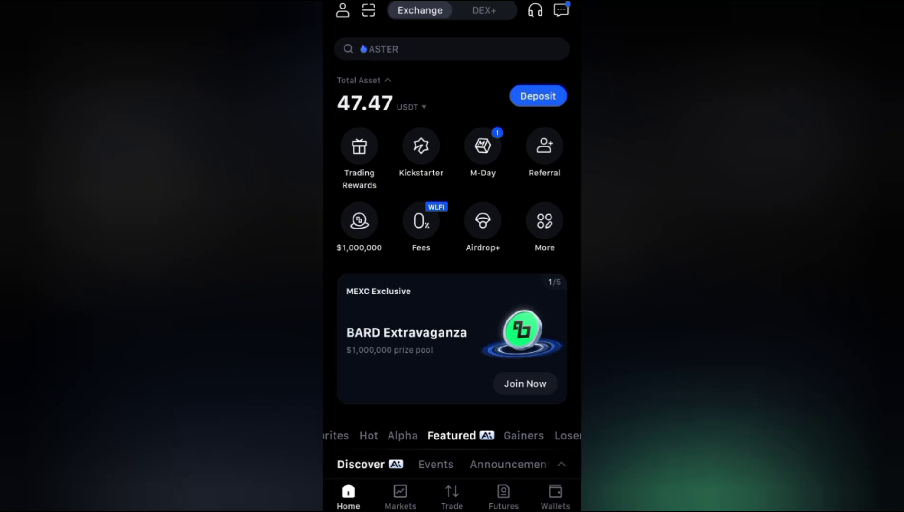
# From the app home's Deposit options, choose Quick Buy/Sell for 100 EUR to USDT.
pyautogui.click(538, 97)
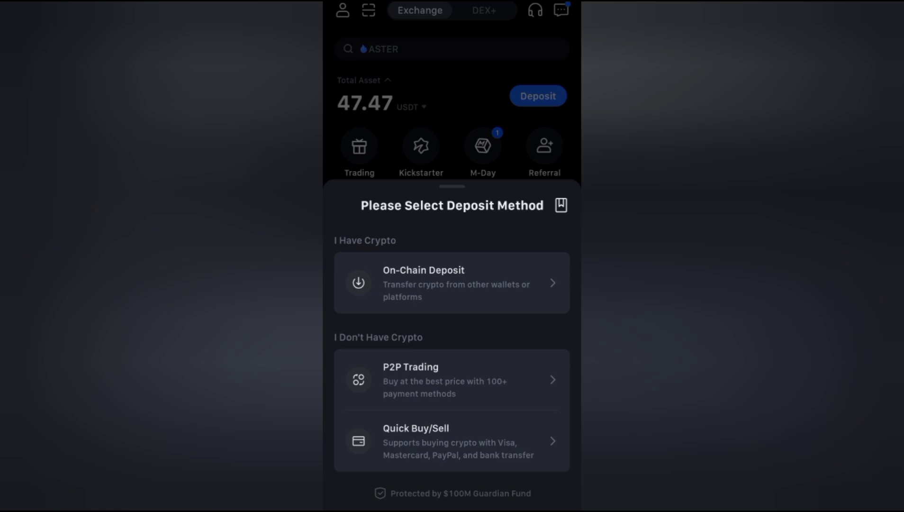
pyautogui.moveTo(475, 300); pyautogui.dragTo(483, 298)
pyautogui.moveTo(454, 380); pyautogui.dragTo(480, 348)
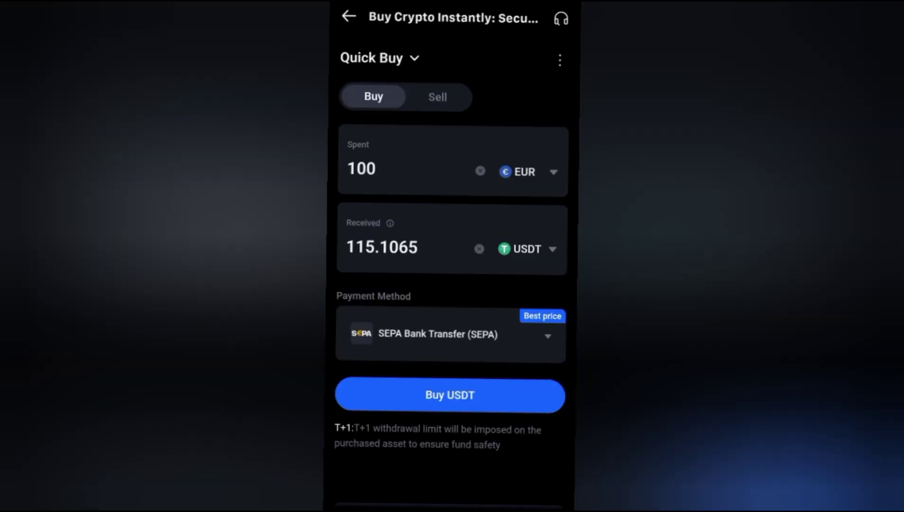
# Keep EUR as the paying currency and pick BNB to receive, giving 0.11 BNB.
pyautogui.click(453, 190)
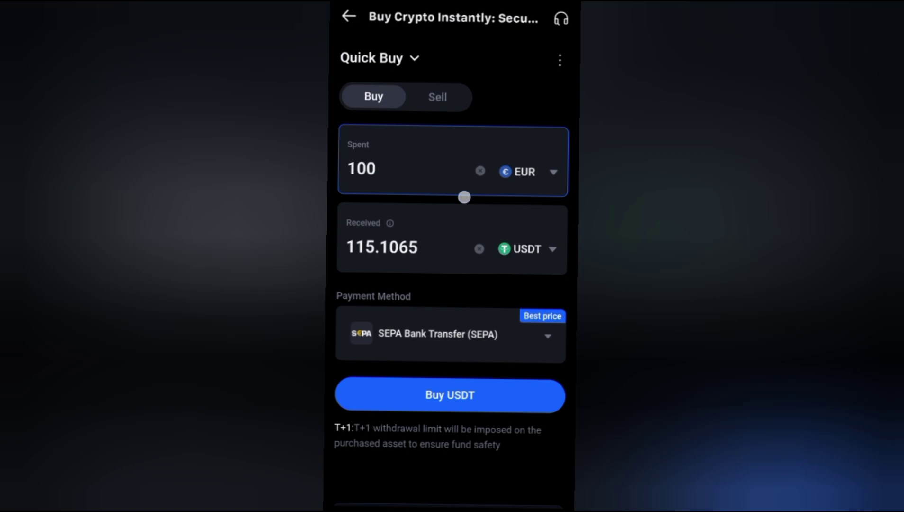
pyautogui.click(523, 171)
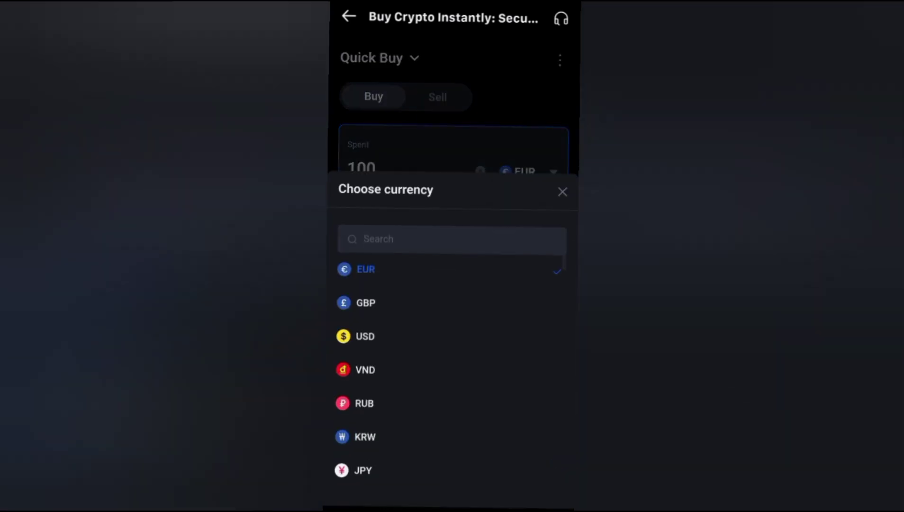
pyautogui.moveTo(476, 416); pyautogui.dragTo(485, 302)
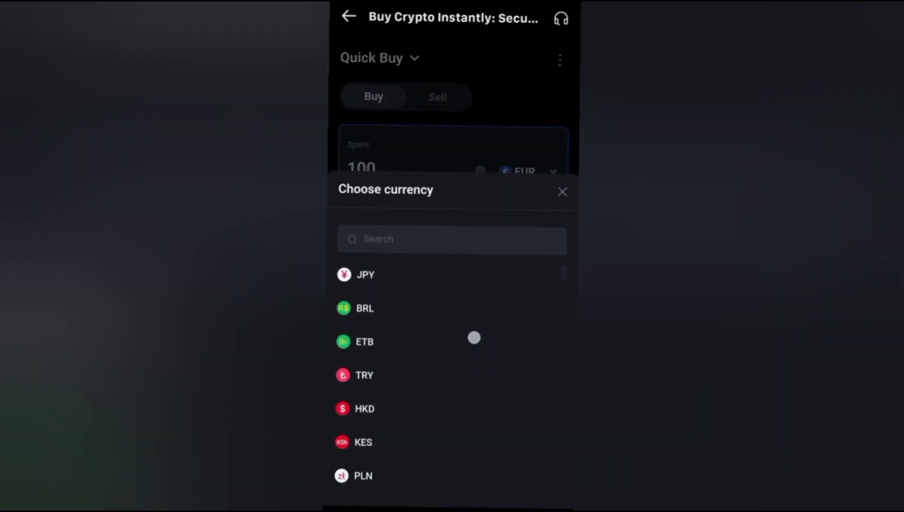
pyautogui.moveTo(474, 338); pyautogui.dragTo(476, 180)
pyautogui.moveTo(476, 413)
pyautogui.mouseDown()
pyautogui.moveTo(476, 250)
pyautogui.moveTo(484, 345)
pyautogui.moveTo(483, 212)
pyautogui.moveTo(476, 336)
pyautogui.moveTo(476, 212)
pyautogui.mouseUp()
pyautogui.click(562, 192)
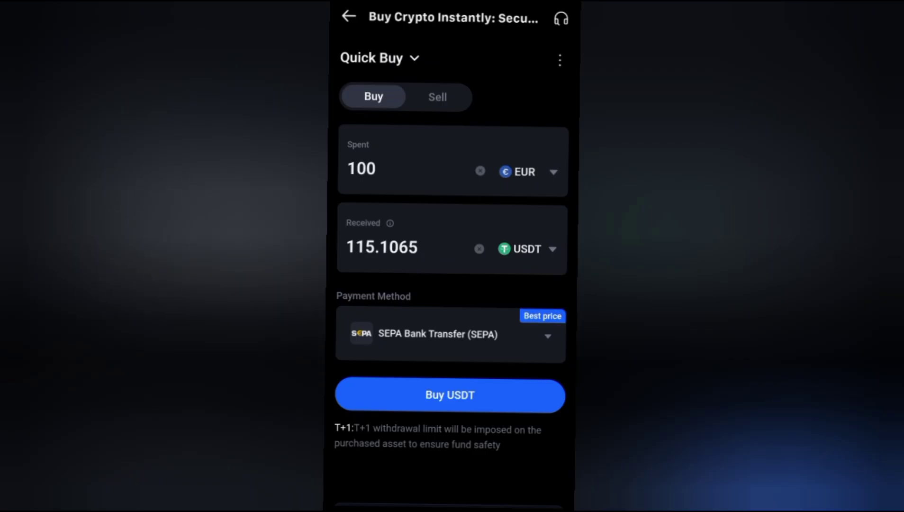
pyautogui.click(553, 249)
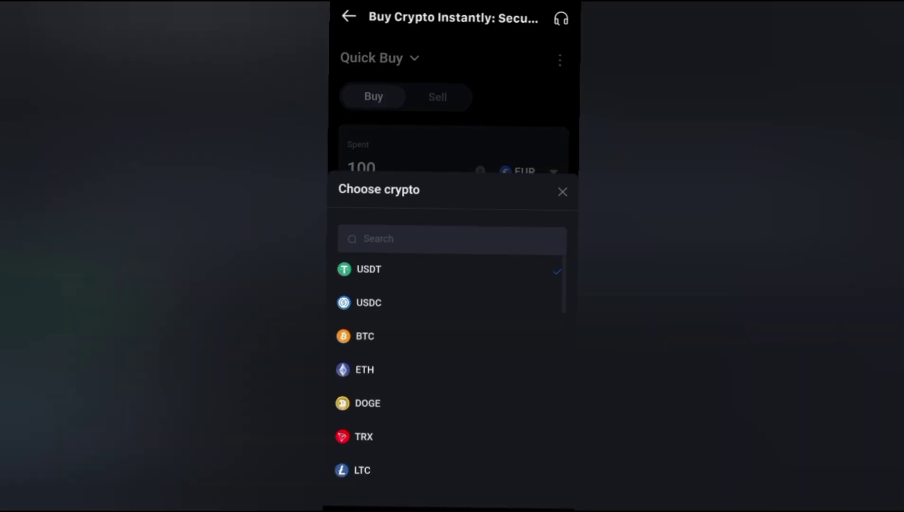
pyautogui.moveTo(500, 436); pyautogui.dragTo(506, 241)
pyautogui.moveTo(479, 377); pyautogui.dragTo(481, 334)
pyautogui.click(460, 346)
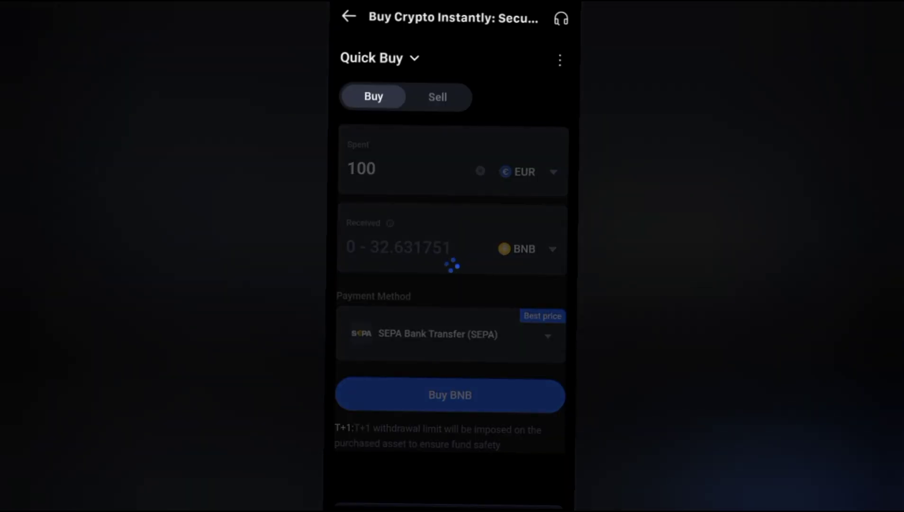
pyautogui.click(529, 256)
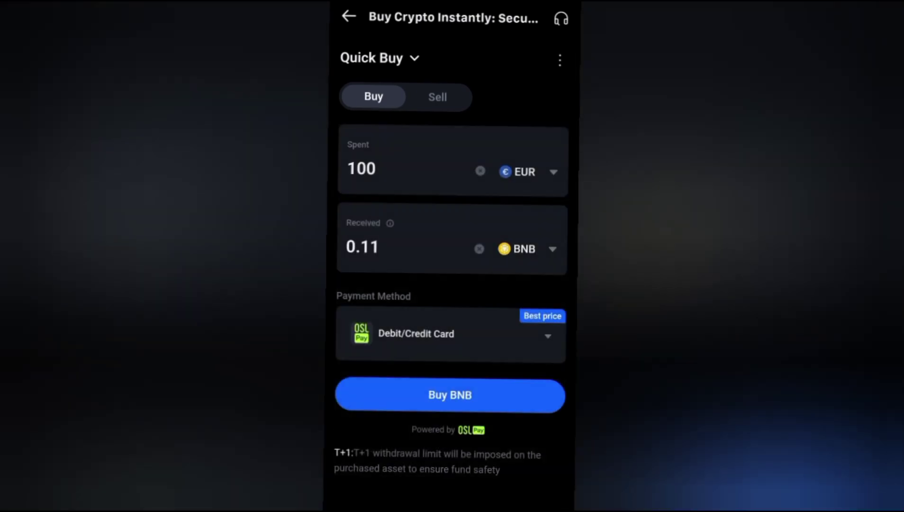
# Choose and confirm Google Pay as the payment method, then start Buy BNB.
pyautogui.click(462, 339)
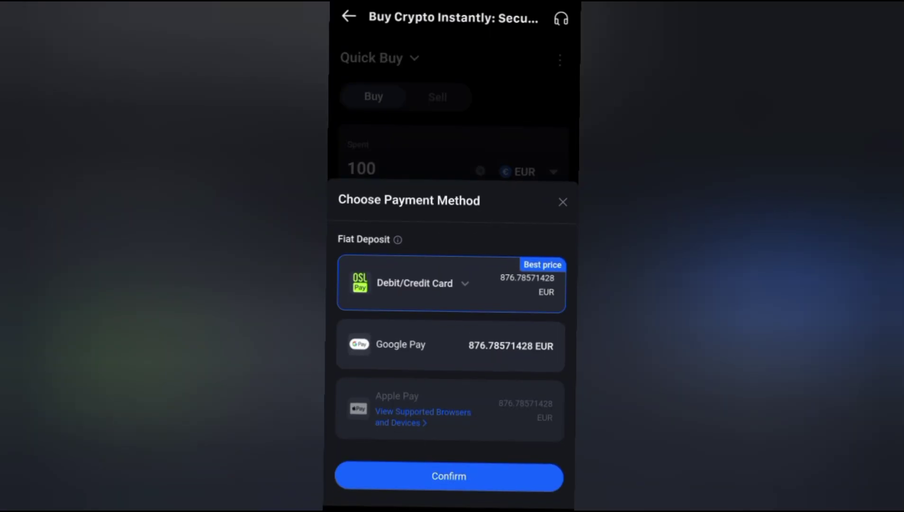
pyautogui.click(471, 349)
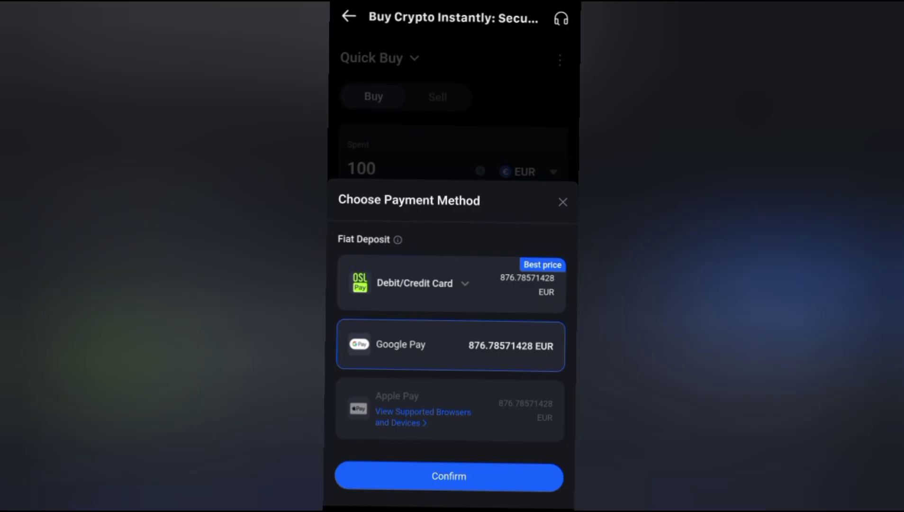
pyautogui.click(489, 478)
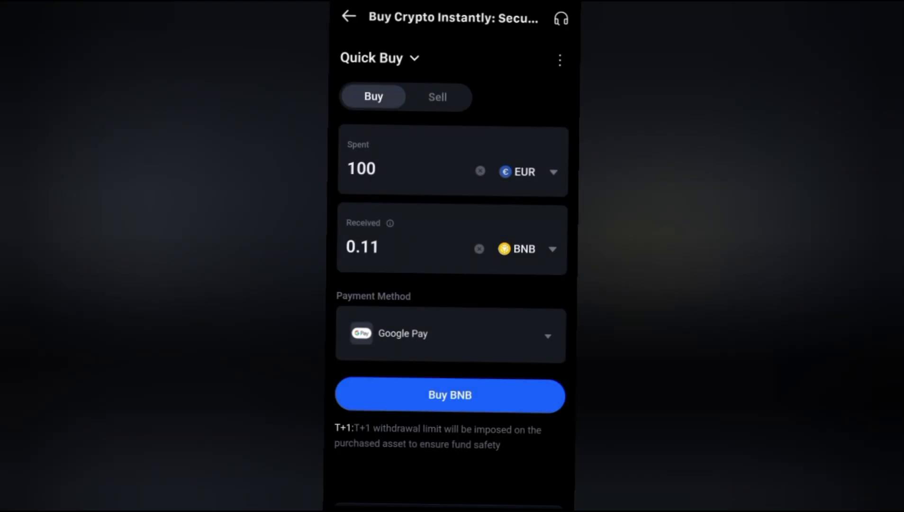
pyautogui.click(479, 395)
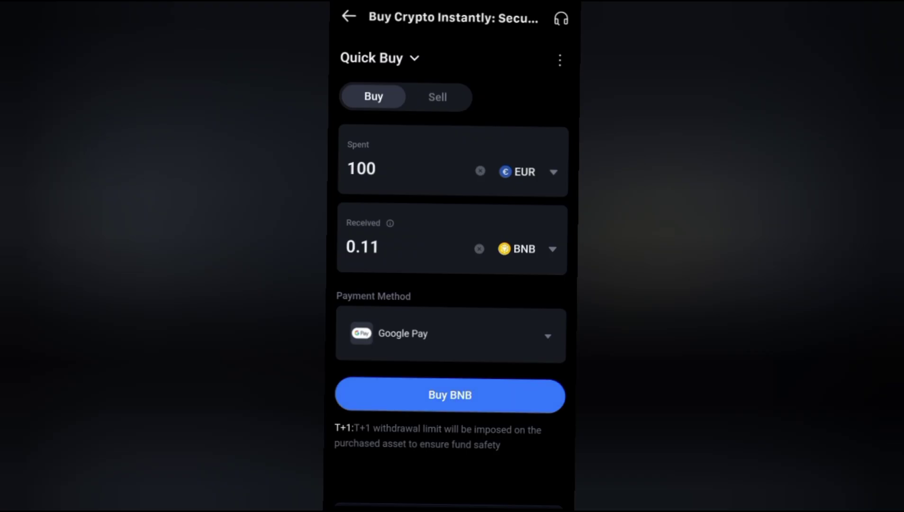
# Tick the Terms of Conditions box and confirm the 0.112 BNB order for 100 EUR.
pyautogui.click(450, 394)
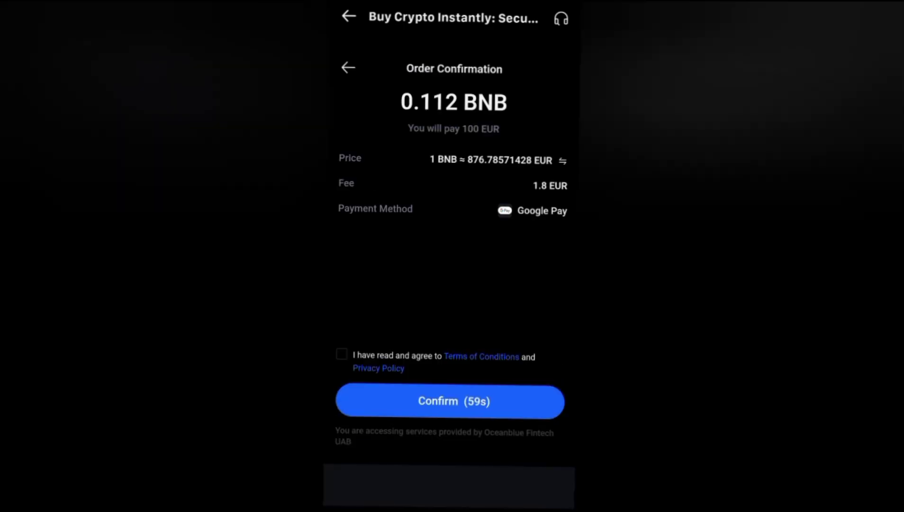
pyautogui.click(341, 353)
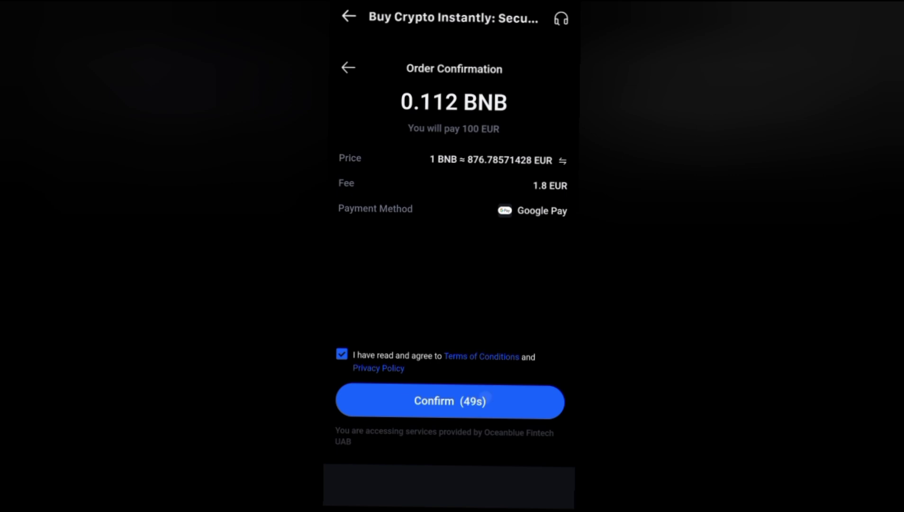
pyautogui.click(450, 401)
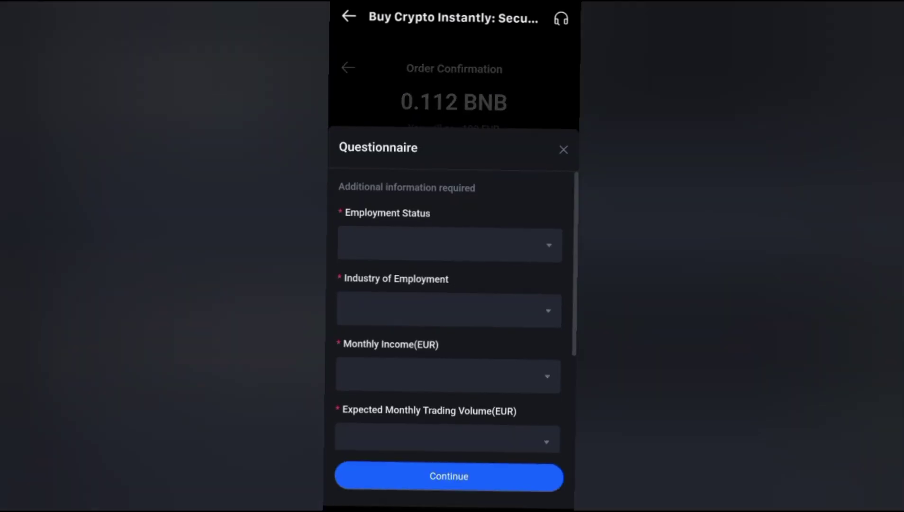
# Answer employment status Employed and industry Banking & Financial Services.
pyautogui.click(549, 313)
pyautogui.click(551, 300)
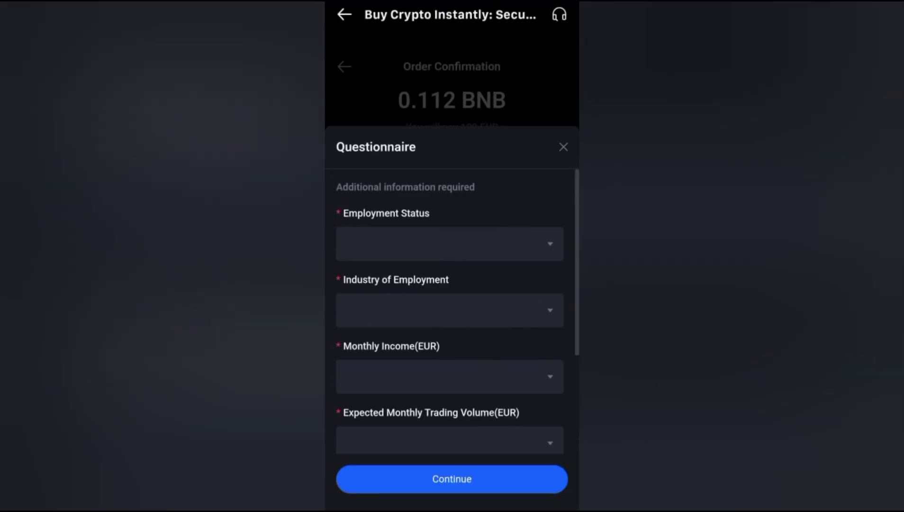
pyautogui.moveTo(482, 278)
pyautogui.mouseDown()
pyautogui.moveTo(494, 216)
pyautogui.moveTo(484, 317)
pyautogui.mouseUp()
pyautogui.click(531, 251)
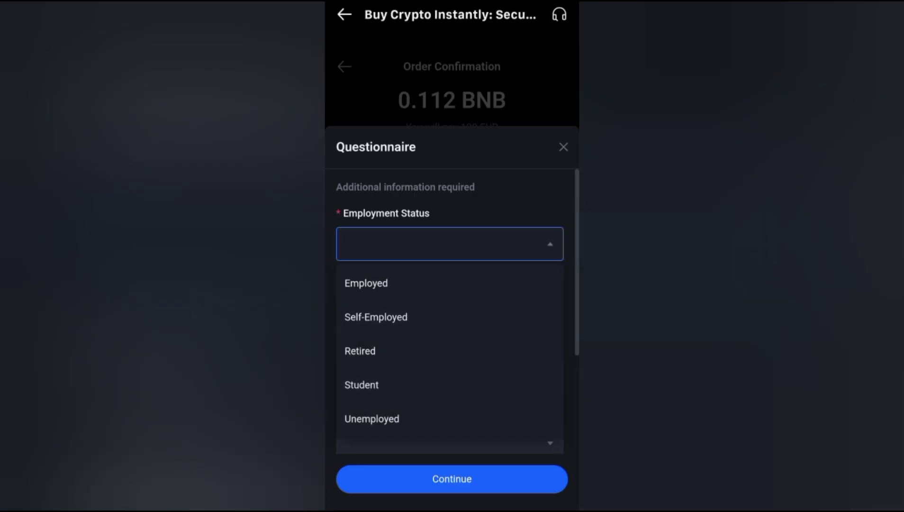
pyautogui.click(366, 283)
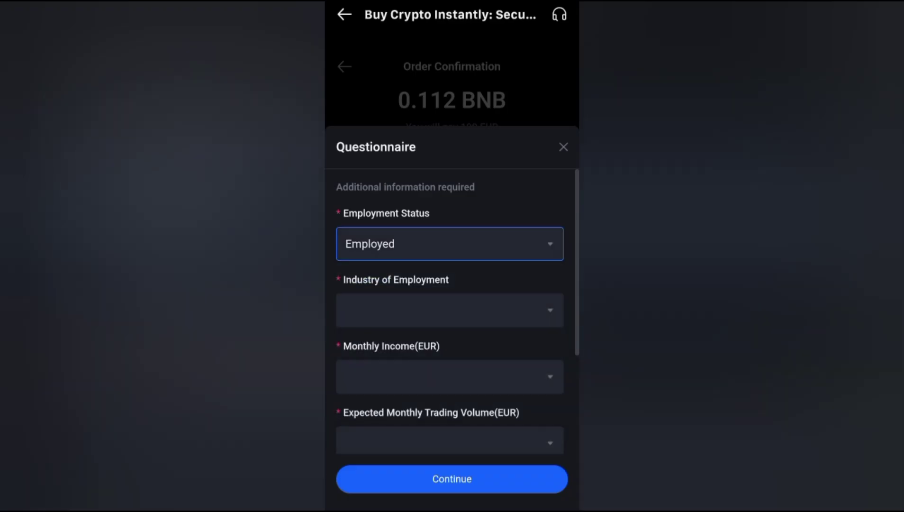
pyautogui.click(475, 311)
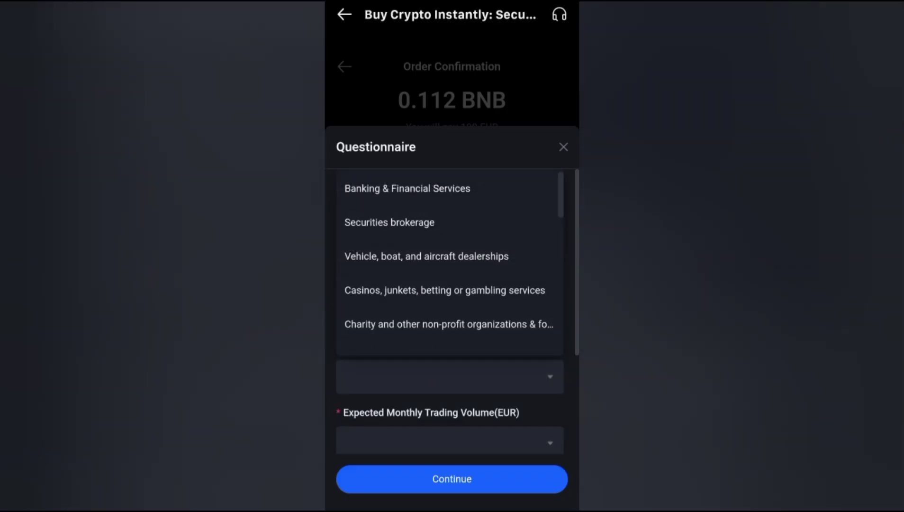
pyautogui.click(497, 198)
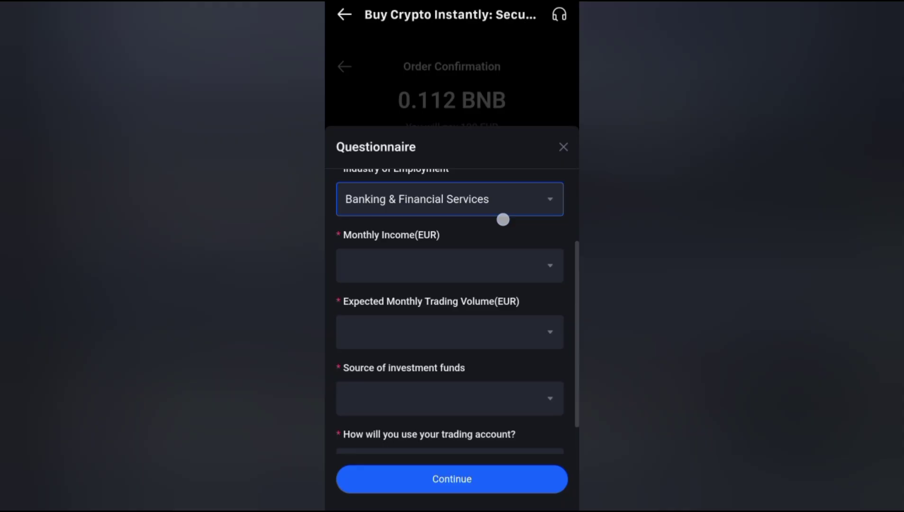
# Set monthly income to 3,000–4,000 and expected monthly trading volume to 2,000–3,000.
pyautogui.click(494, 258)
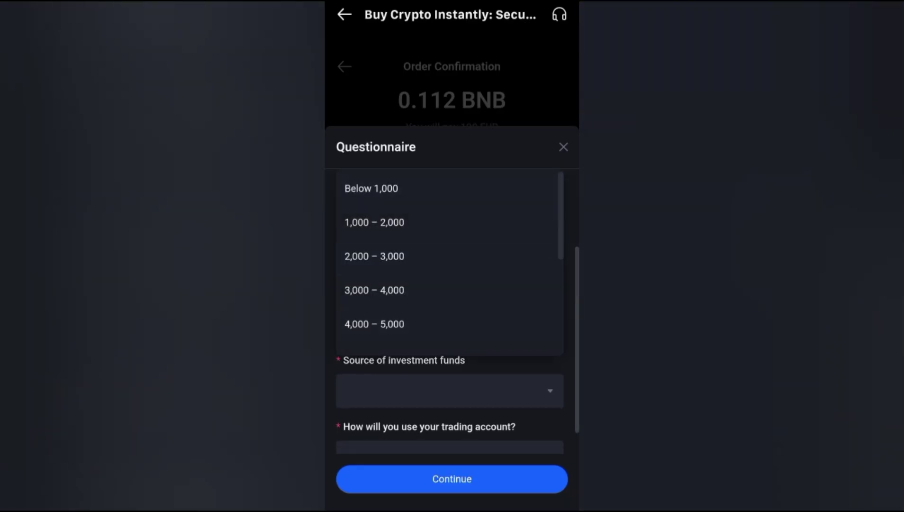
pyautogui.click(442, 289)
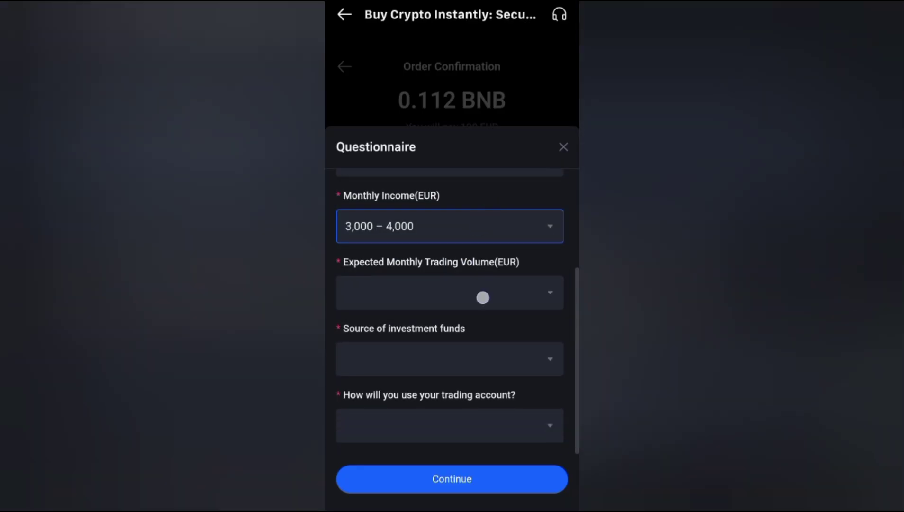
pyautogui.click(482, 297)
pyautogui.click(447, 292)
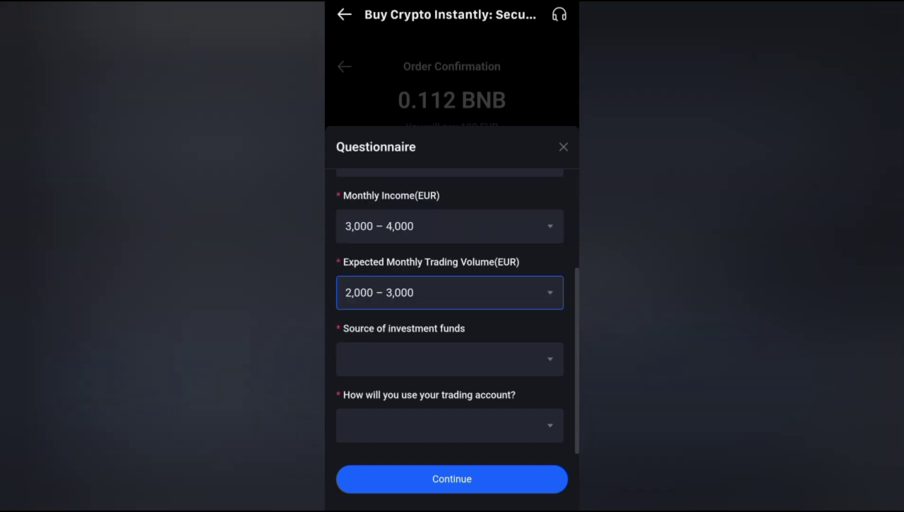
pyautogui.click(521, 227)
# Choose Personal savings as the funds source and Long-term investments as account use.
pyautogui.click(485, 362)
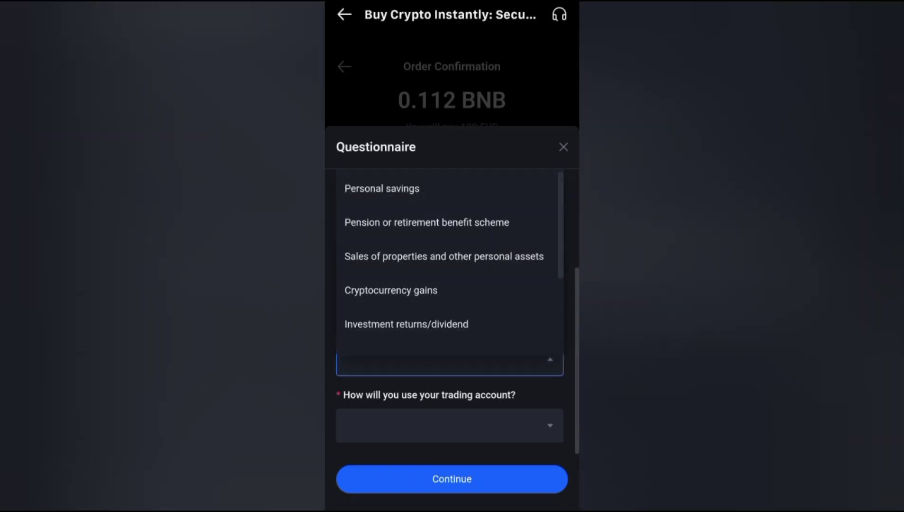
pyautogui.click(521, 193)
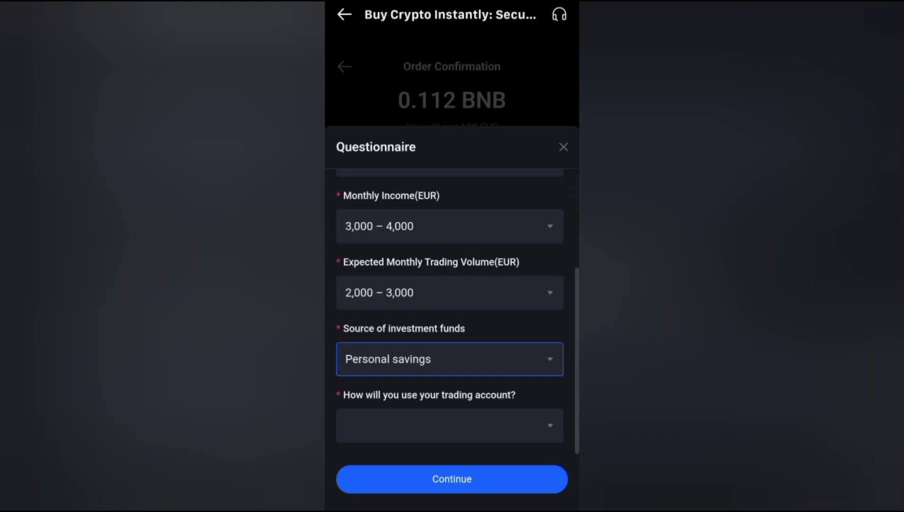
pyautogui.click(525, 425)
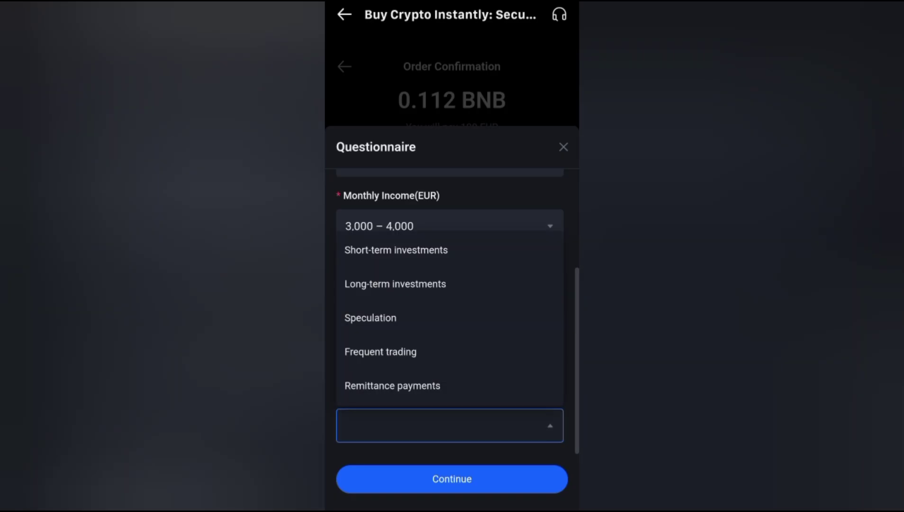
pyautogui.click(395, 286)
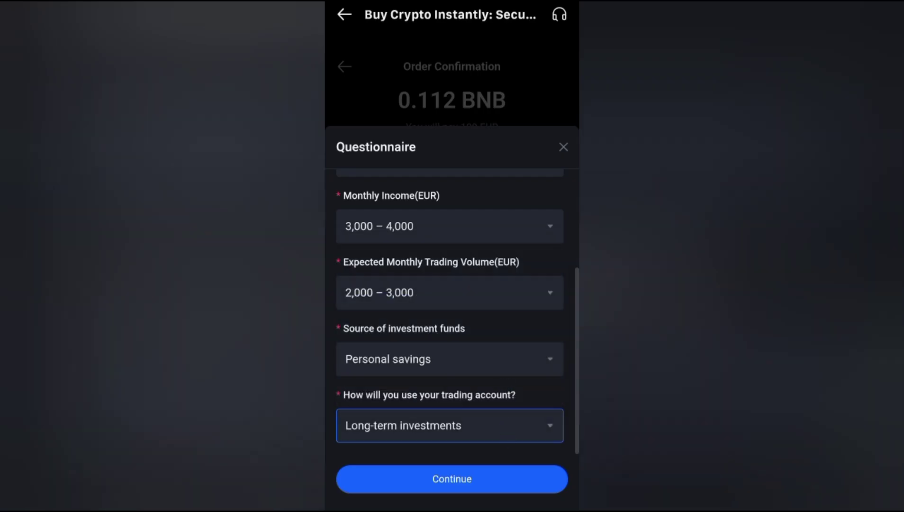
# Submit the questionnaire, fill Country of Residence, and continue the account sign-up.
pyautogui.click(451, 478)
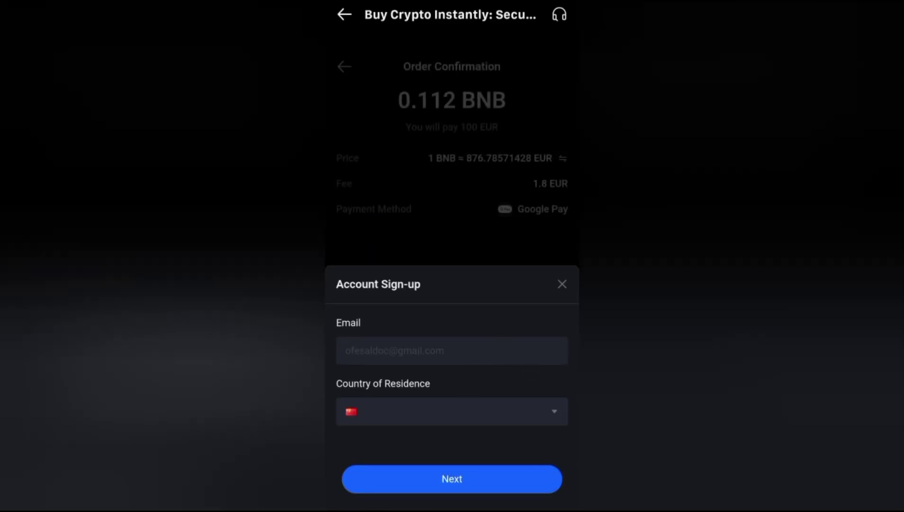
pyautogui.click(522, 410)
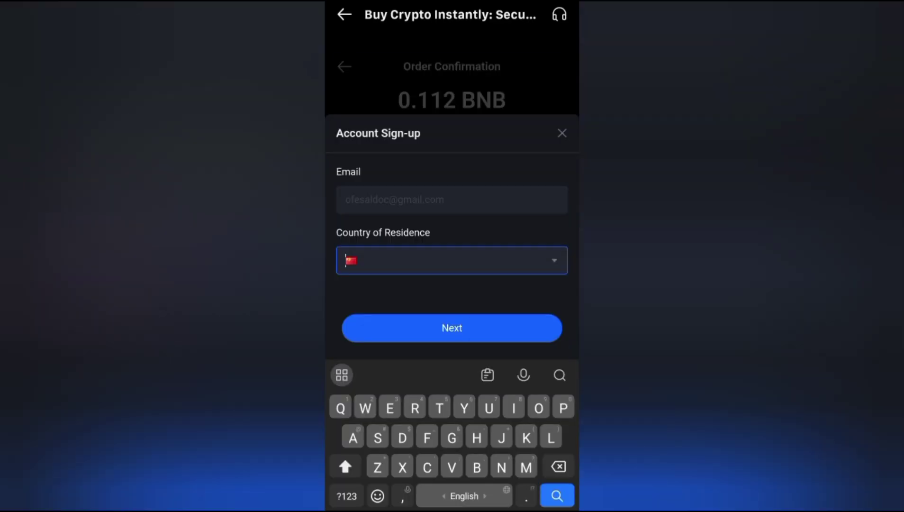
pyautogui.click(450, 327)
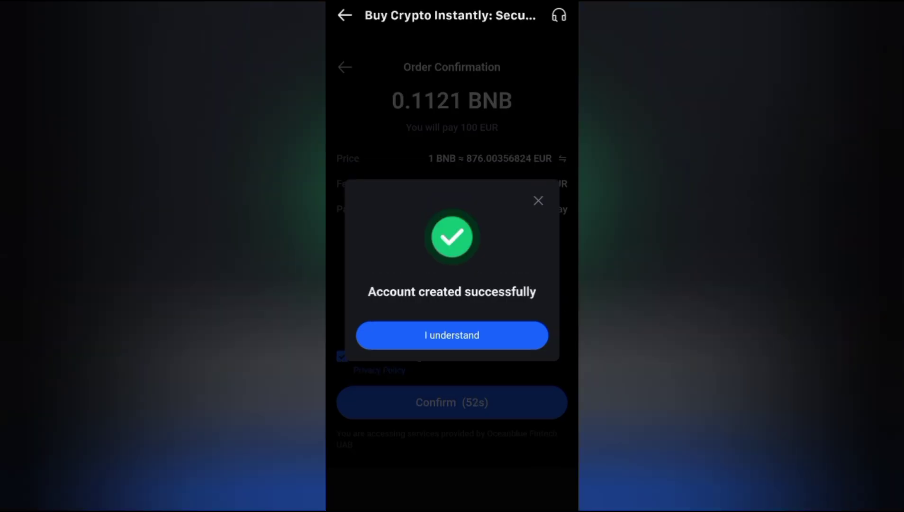
# Dismiss the account-created message and confirm the 0.1121 BNB order for 100 EUR.
pyautogui.click(452, 335)
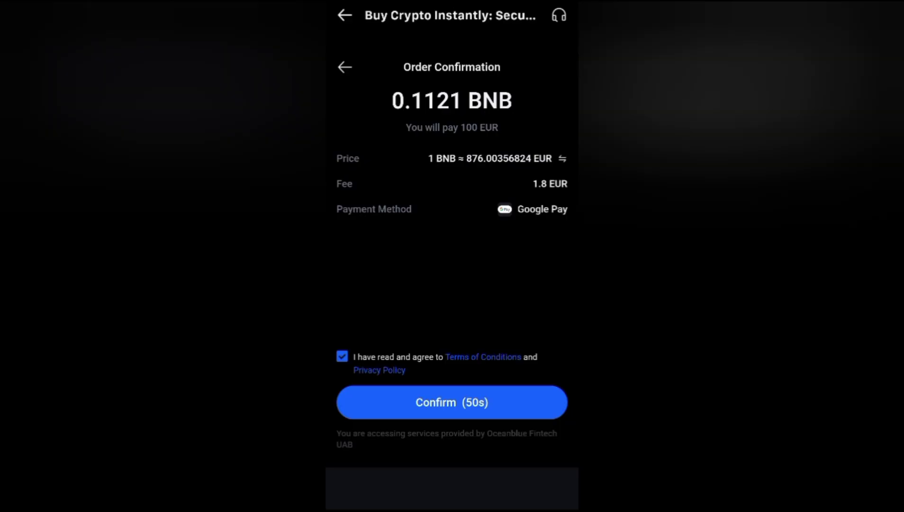
pyautogui.click(506, 244)
pyautogui.click(508, 168)
pyautogui.click(498, 349)
pyautogui.moveTo(497, 400); pyautogui.dragTo(495, 341)
pyautogui.click(491, 400)
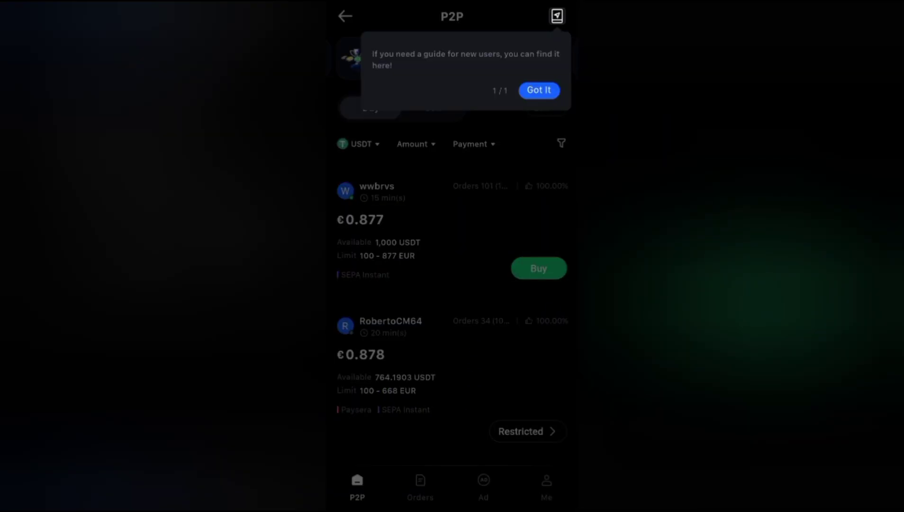
# Dismiss the guide tip, browse EUR-priced USDT offers, and return to Features.
pyautogui.click(539, 92)
pyautogui.moveTo(487, 233)
pyautogui.mouseDown()
pyautogui.moveTo(486, 283)
pyautogui.moveTo(487, 236)
pyautogui.moveTo(444, 98)
pyautogui.mouseUp()
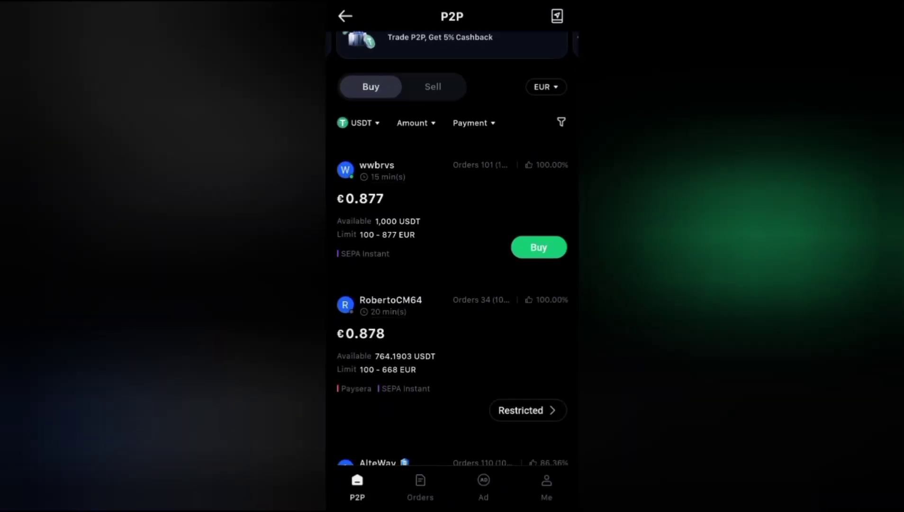
pyautogui.click(554, 89)
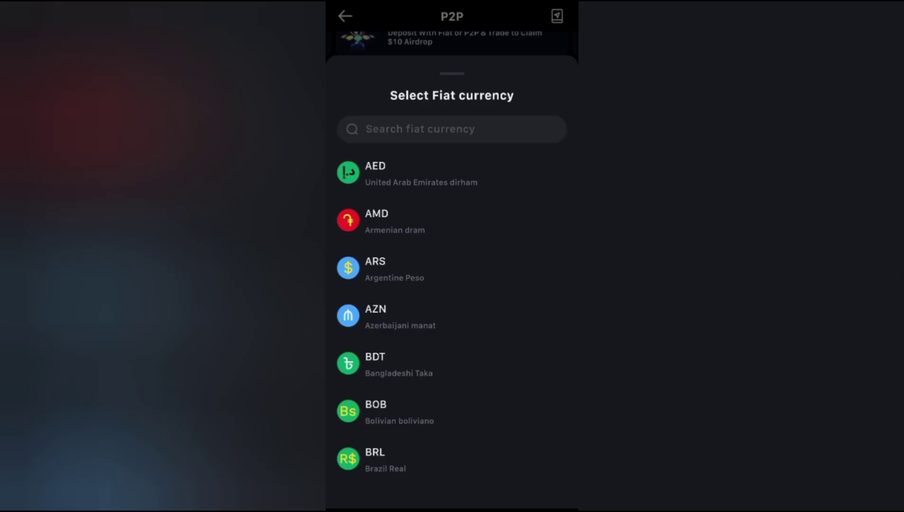
pyautogui.moveTo(473, 351); pyautogui.dragTo(507, 218)
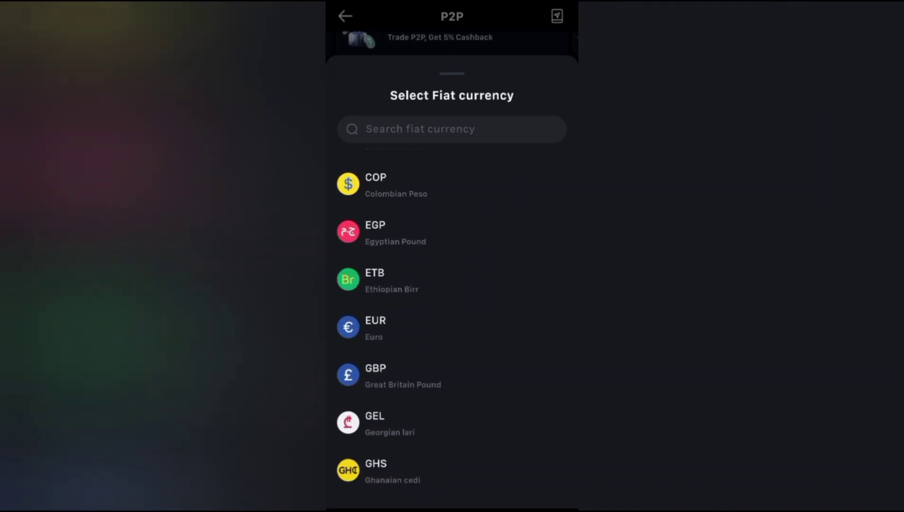
pyautogui.moveTo(470, 71); pyautogui.dragTo(470, 297)
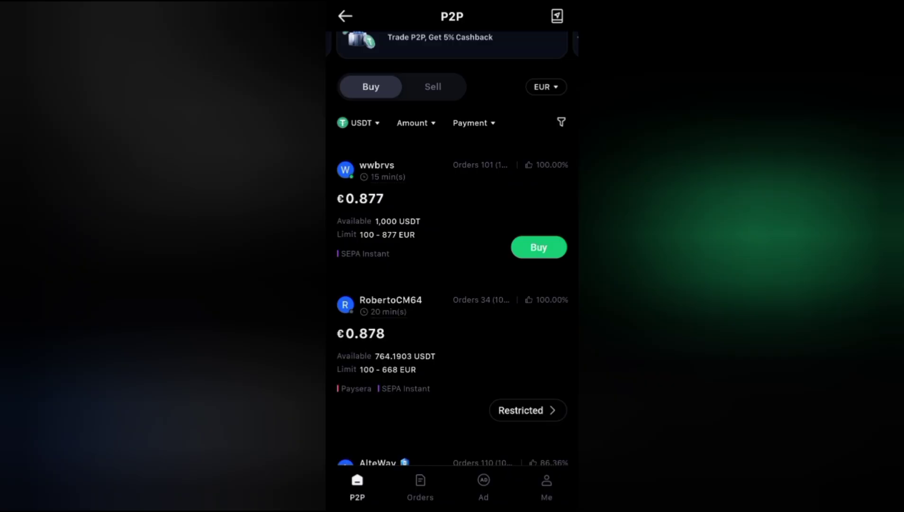
pyautogui.moveTo(474, 297)
pyautogui.mouseDown()
pyautogui.moveTo(474, 245)
pyautogui.moveTo(496, 192)
pyautogui.mouseUp()
pyautogui.moveTo(492, 233); pyautogui.dragTo(476, 275)
pyautogui.moveTo(520, 200); pyautogui.dragTo(520, 424)
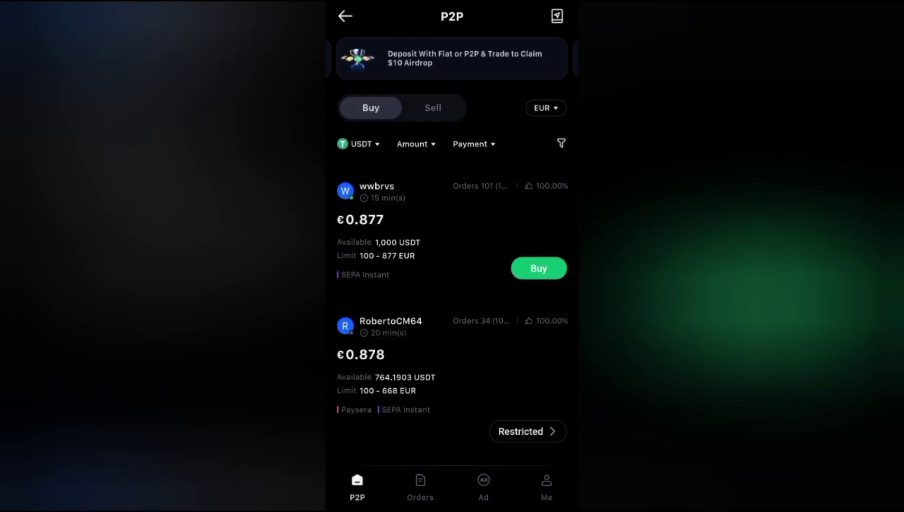
pyautogui.click(345, 15)
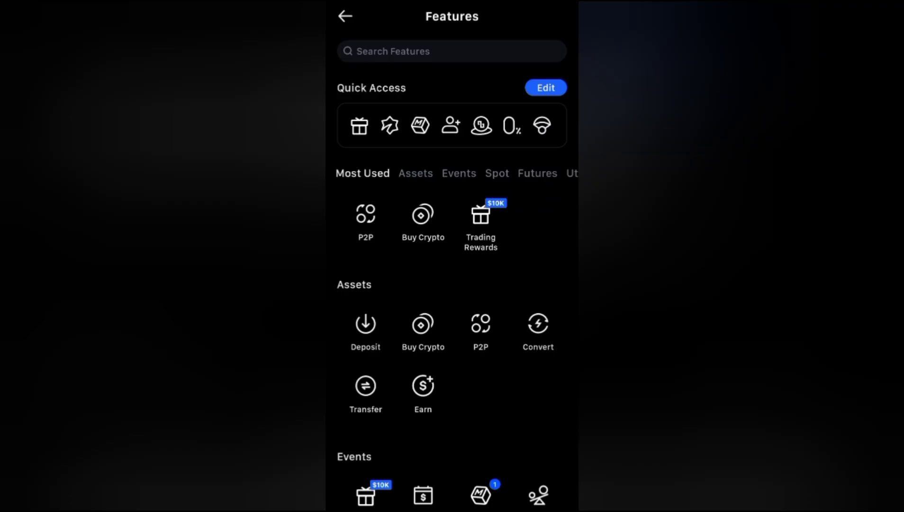
# From Home via the profile menu, view the 50% commission Referral page and close its invite card.
pyautogui.click(346, 16)
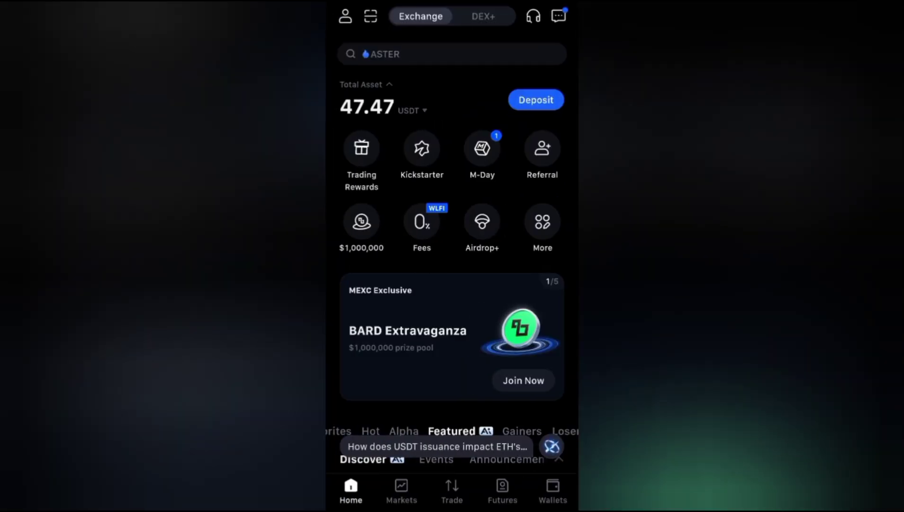
pyautogui.click(346, 15)
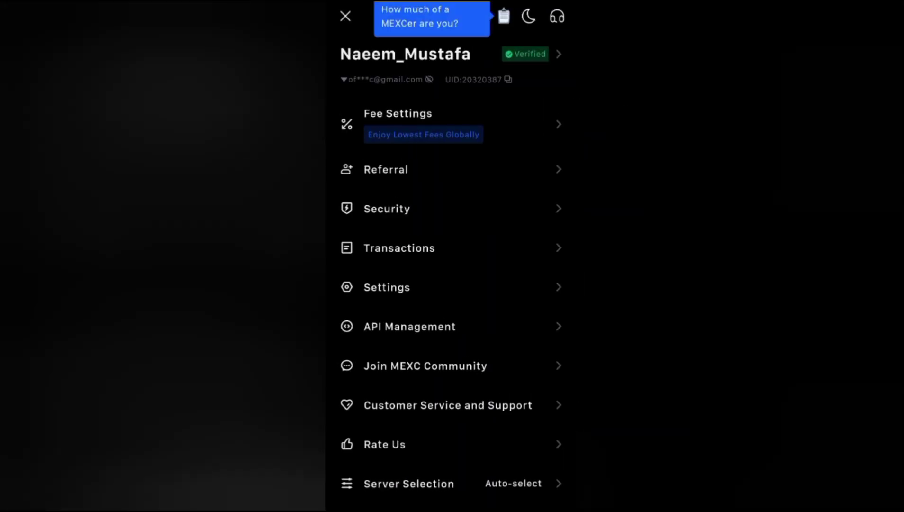
pyautogui.click(555, 172)
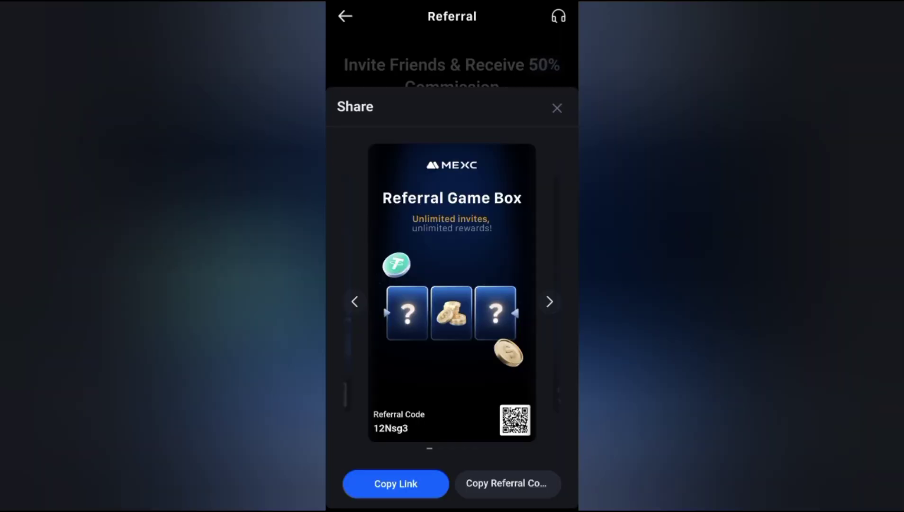
pyautogui.click(557, 108)
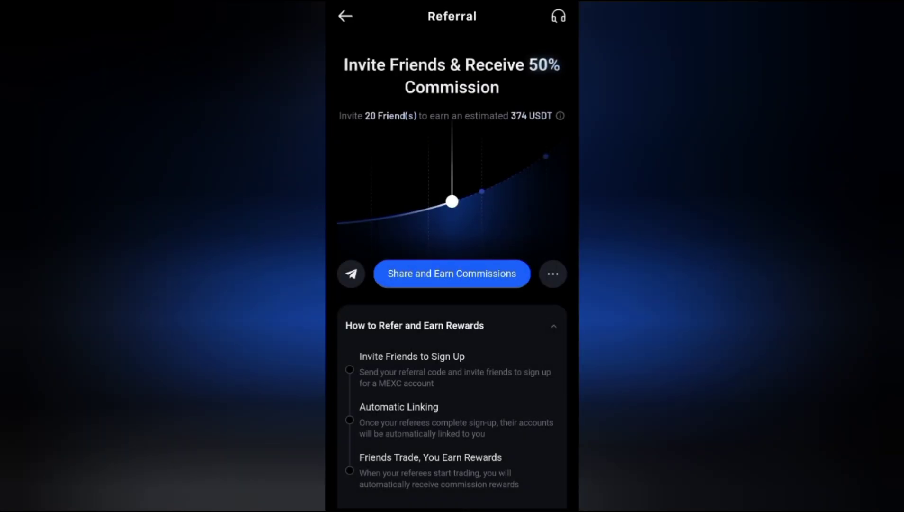